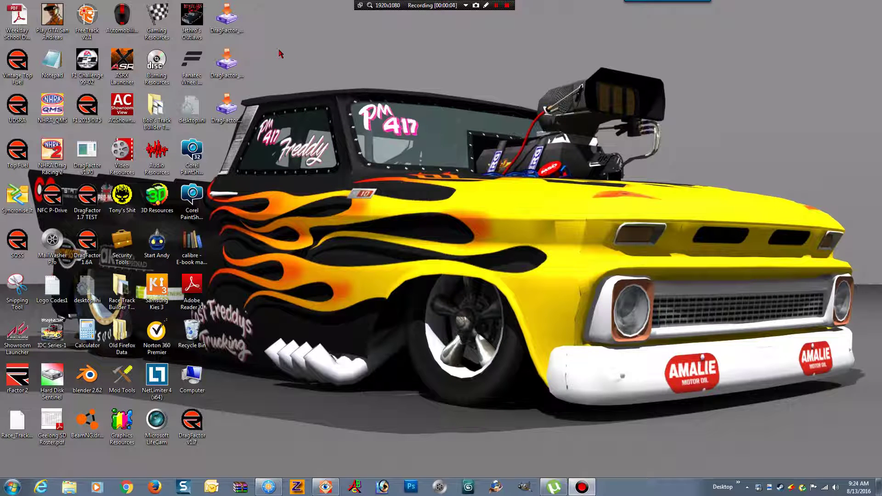
# - Launch the DragFactor v1.7 Part-1 installer and accept the license agreement
pyautogui.doubleClick(233, 33)
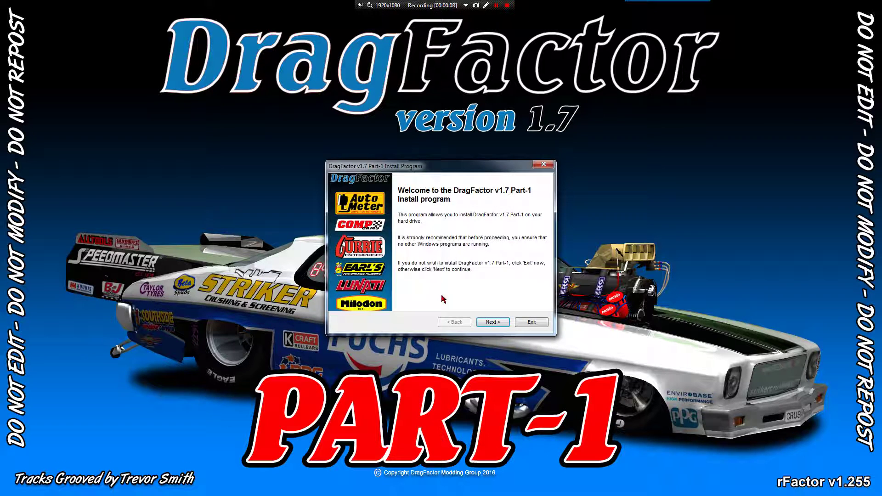
pyautogui.click(493, 323)
pyautogui.click(493, 322)
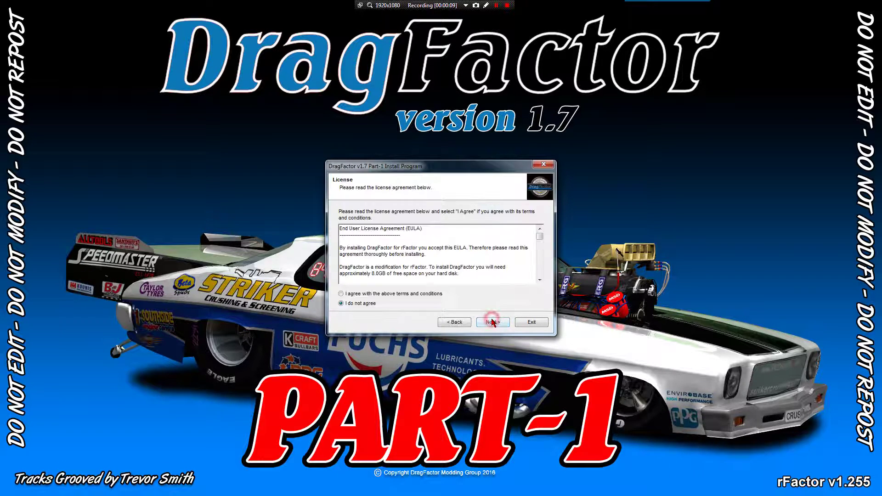
pyautogui.click(418, 296)
pyautogui.click(493, 322)
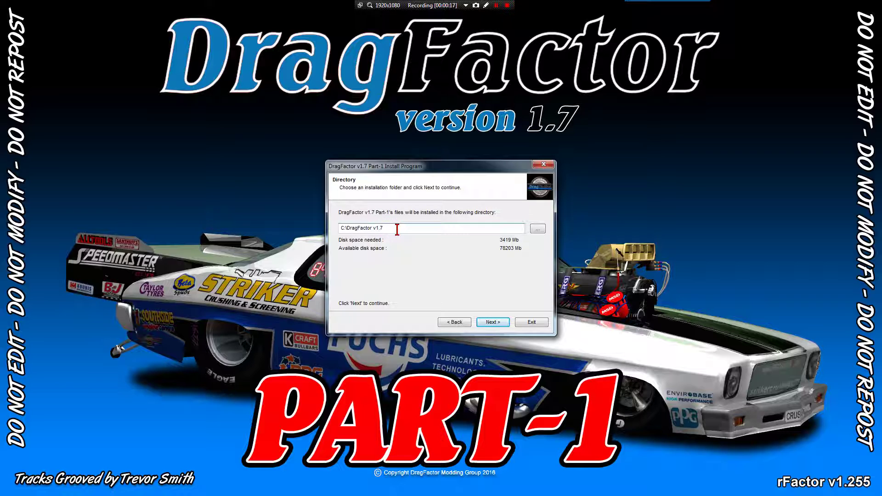
# - Install Part-1 into C:\DragFactor_v1.7, creating the new folder, then close the installer
pyautogui.click(375, 229)
pyautogui.write('_')
pyautogui.click(510, 324)
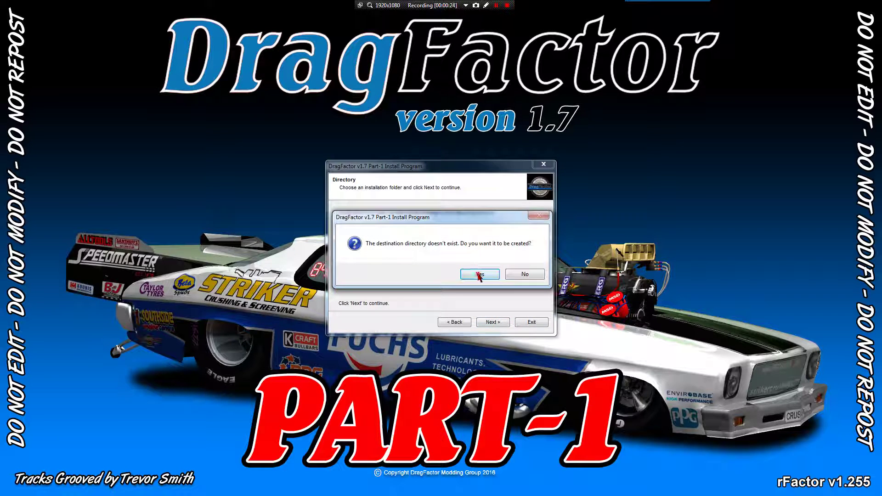
pyautogui.click(478, 275)
pyautogui.click(498, 323)
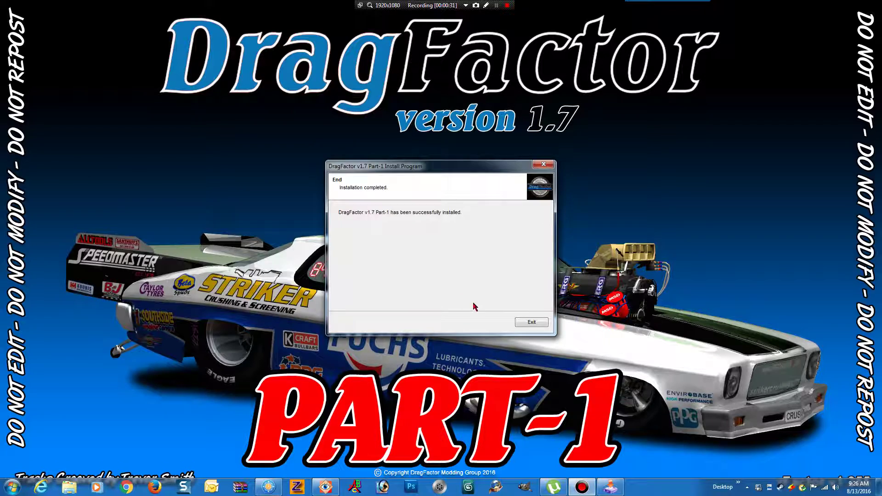
pyautogui.click(532, 323)
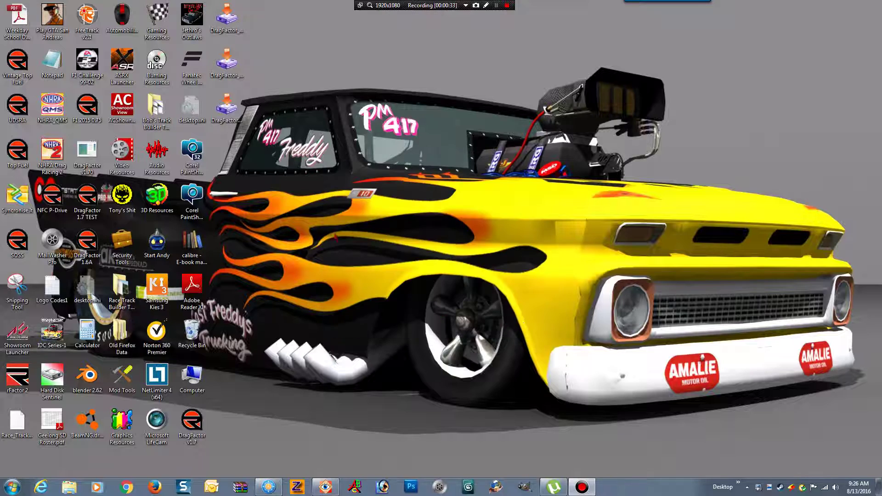
# - Install Part-2 into its default Top DoorSlammer folder under C:\DragFactor_v1.7 and exit the installer
pyautogui.doubleClick(226, 65)
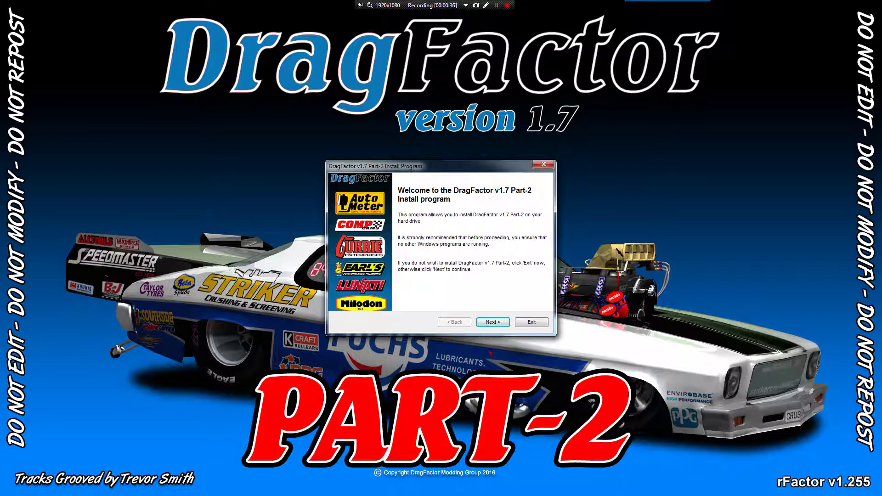
pyautogui.click(493, 322)
pyautogui.click(426, 294)
pyautogui.click(494, 324)
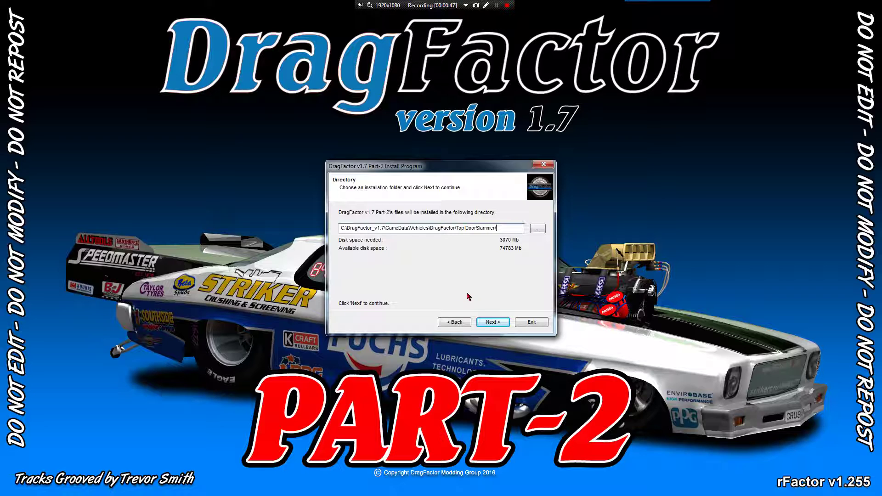
pyautogui.click(500, 322)
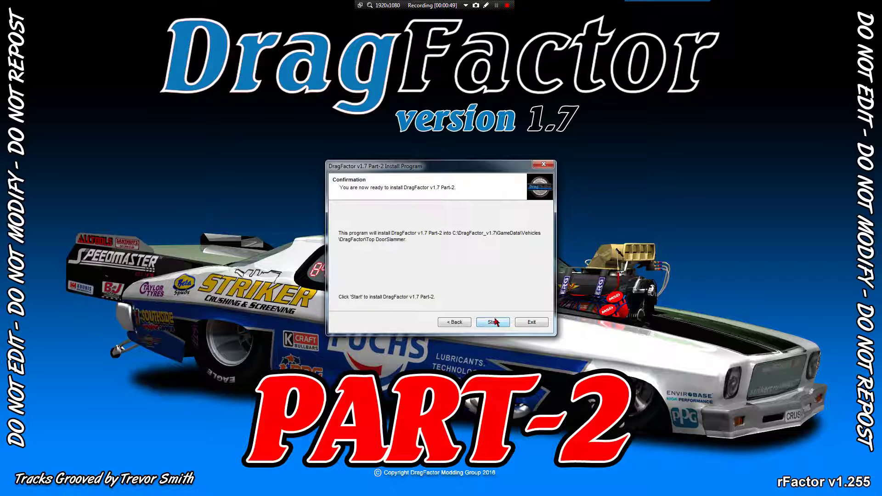
pyautogui.click(494, 322)
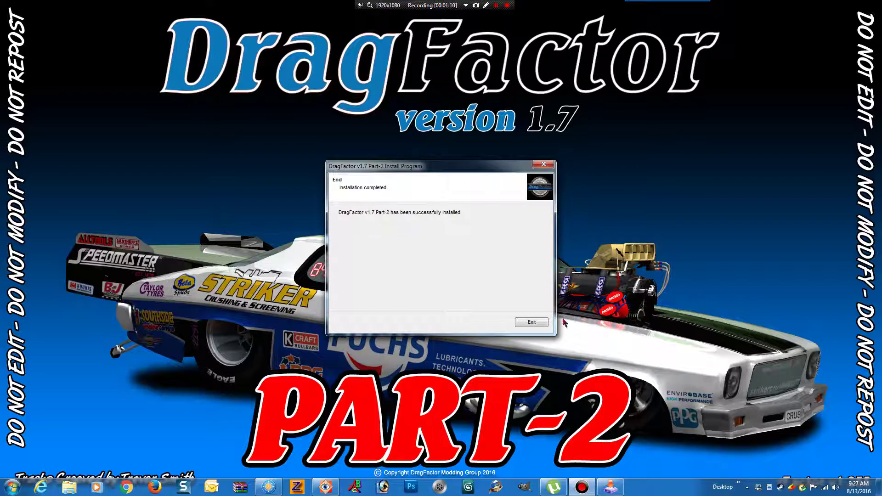
pyautogui.click(532, 322)
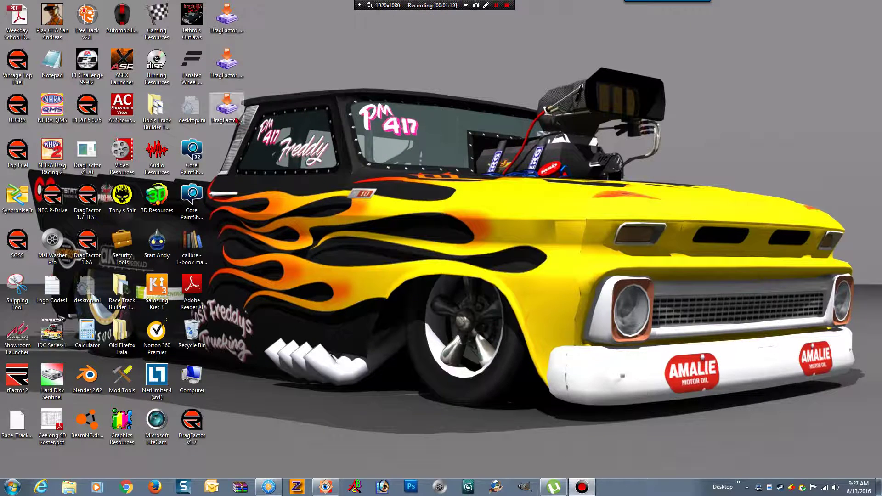
# - Install the Trackpack into C:\DragFactor_v1.7\GameData\Locations, creating that folder, and exit the installer
pyautogui.doubleClick(225, 107)
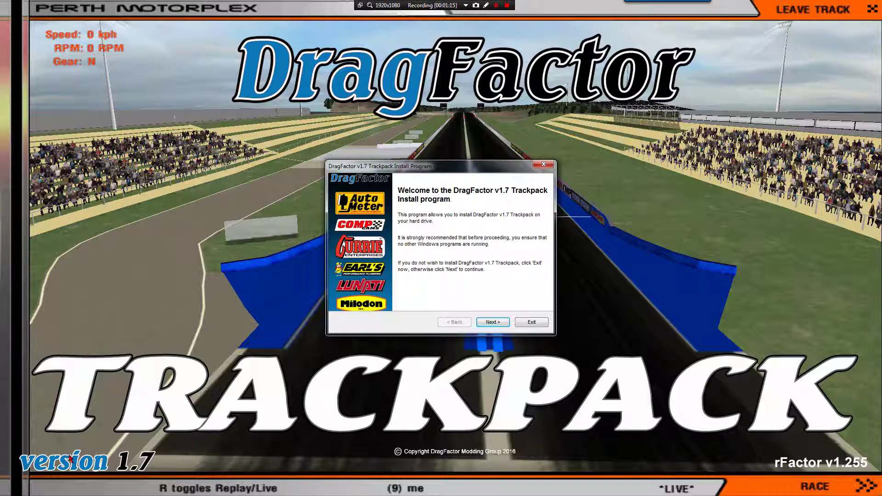
pyautogui.click(491, 322)
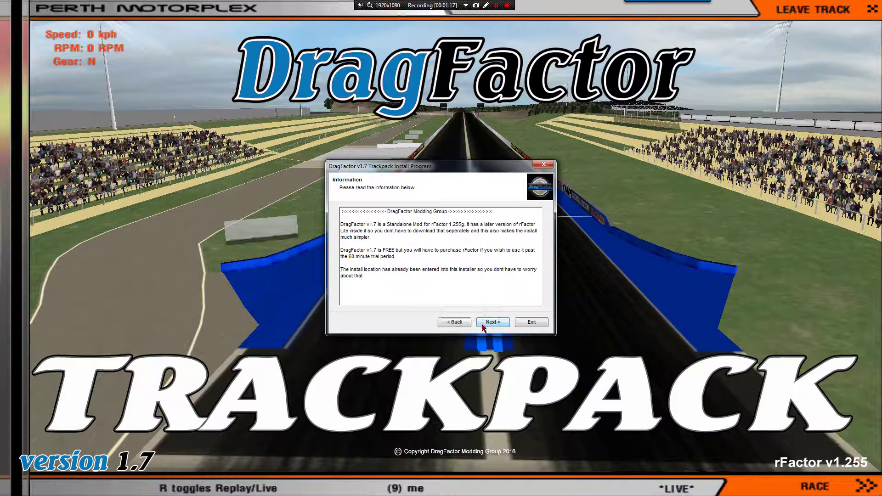
pyautogui.click(491, 322)
pyautogui.click(420, 295)
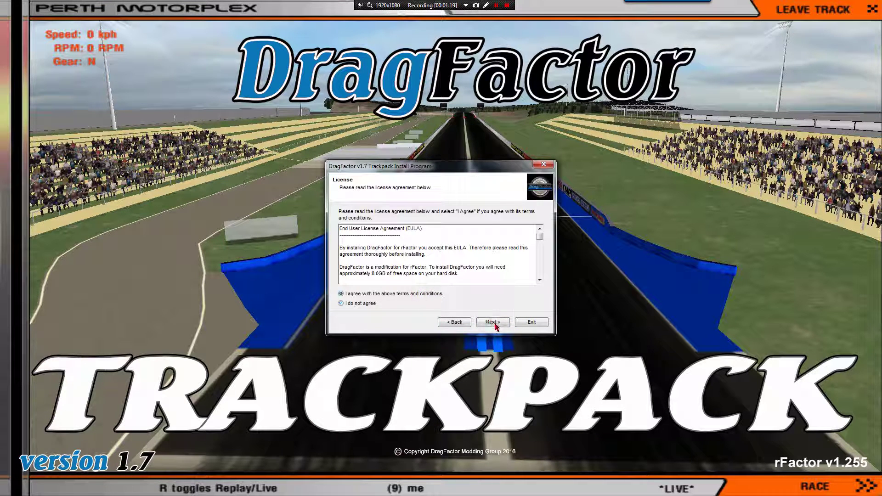
pyautogui.click(491, 322)
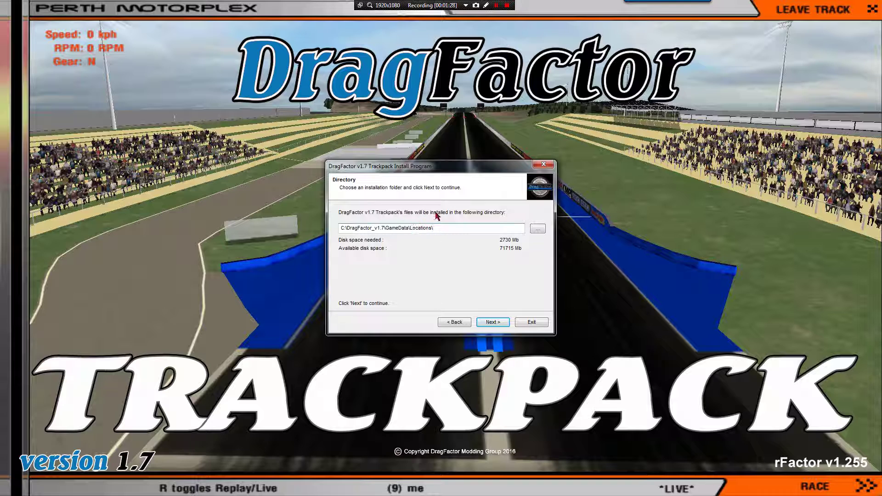
pyautogui.click(499, 323)
pyautogui.click(480, 275)
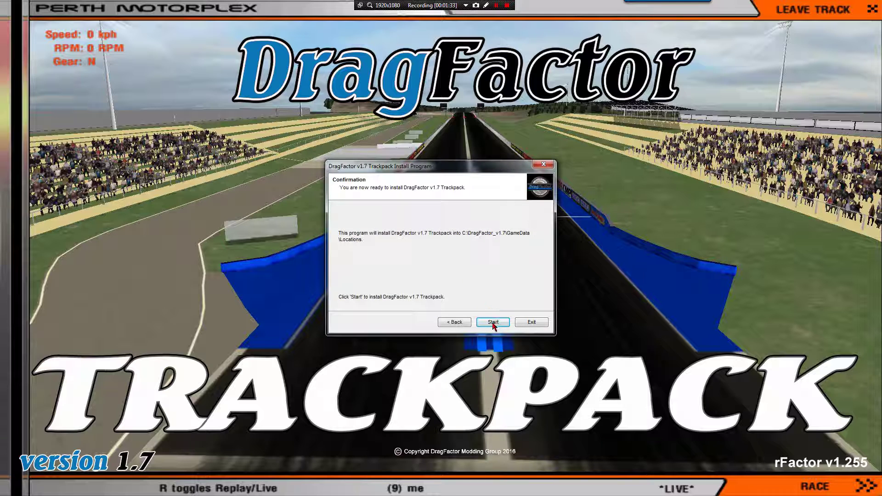
pyautogui.click(493, 323)
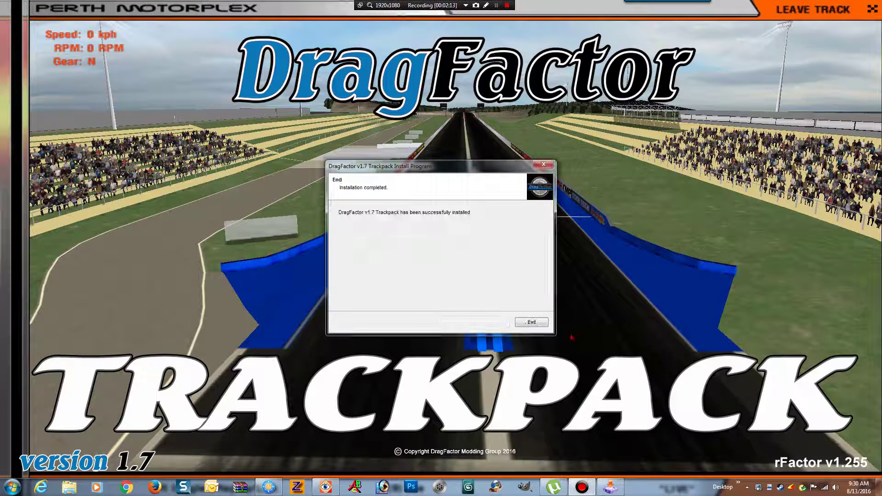
pyautogui.click(532, 323)
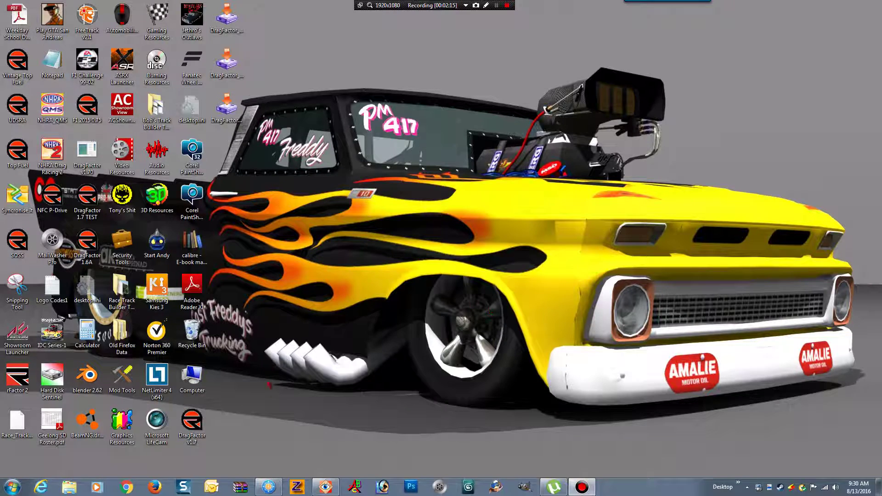
# - Refresh FreeCommander's C drive view so the new DragFactor_v1.7 folder appears
pyautogui.click(269, 487)
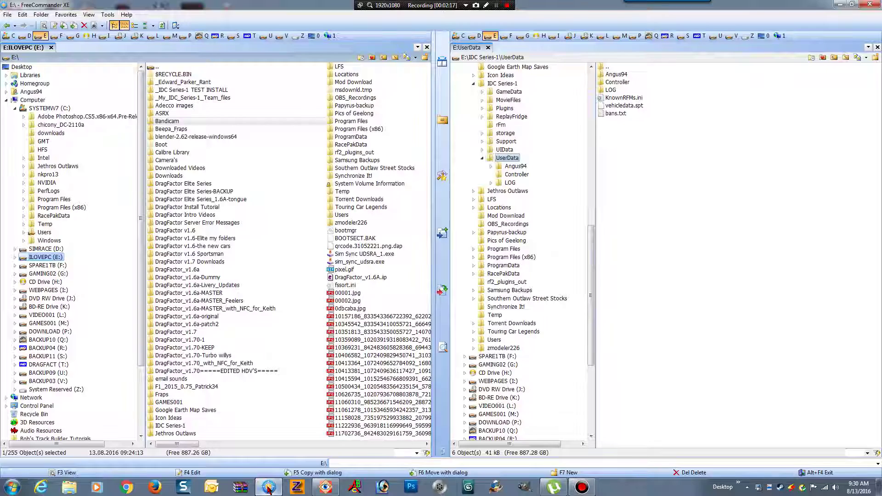
pyautogui.click(46, 108)
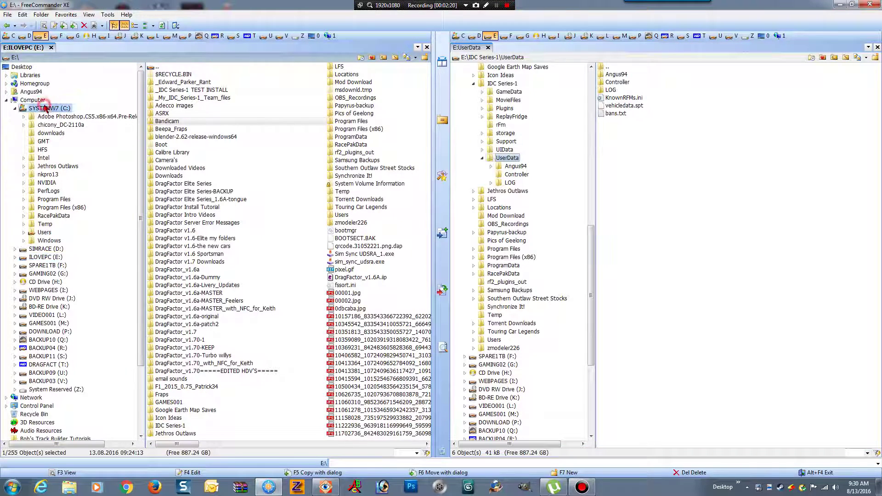
pyautogui.click(89, 14)
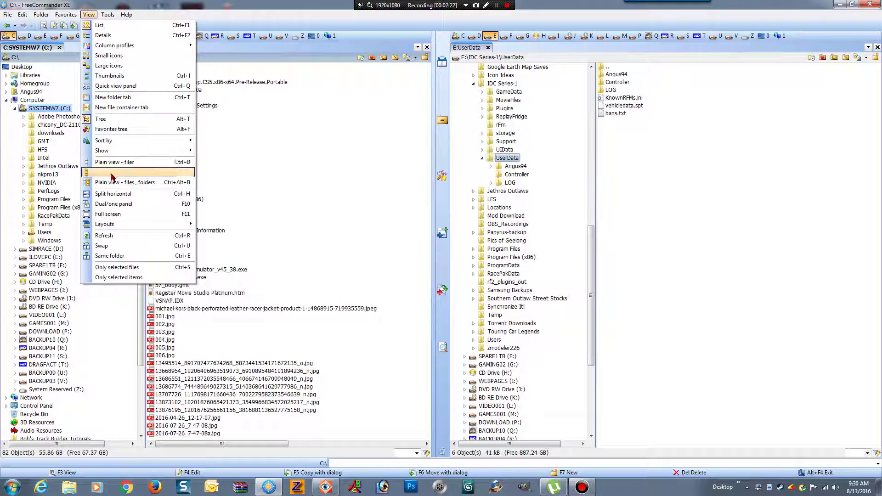
pyautogui.click(111, 235)
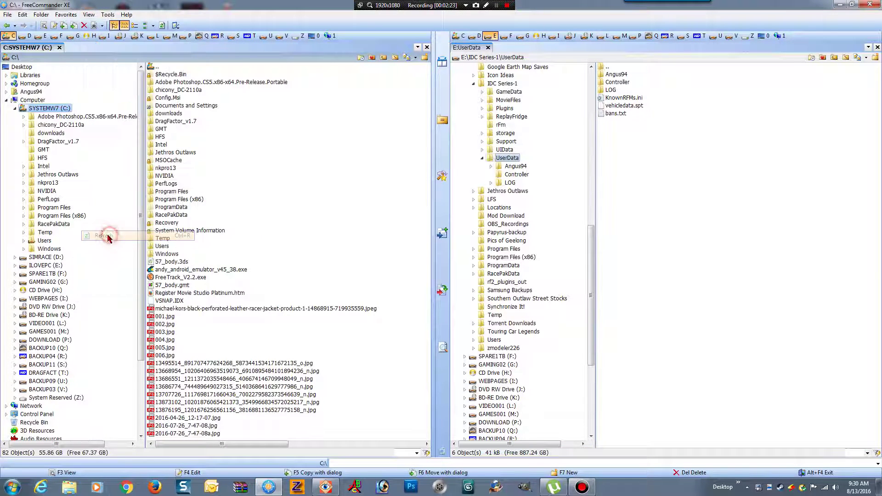
# - Expand DragFactor_v1.7 > GameData to check Top DoorSlammer, then show the Locations track folders
pyautogui.click(24, 142)
pyautogui.click(32, 150)
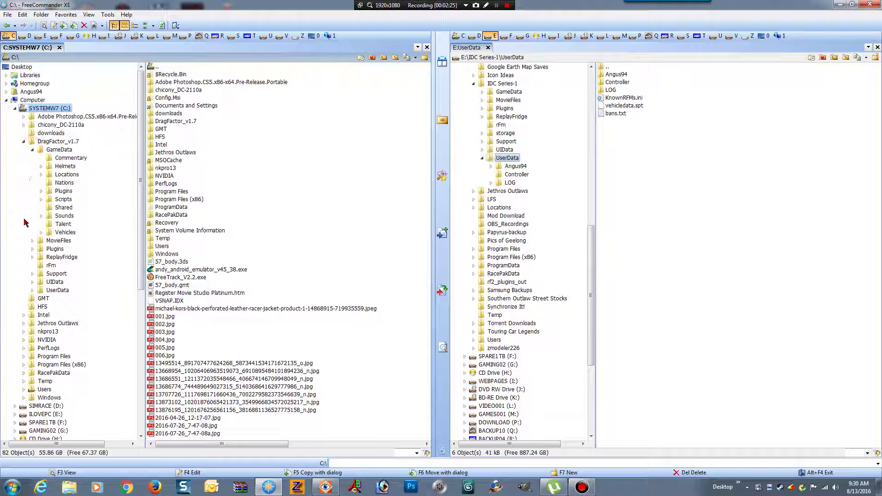
pyautogui.click(41, 233)
pyautogui.click(49, 241)
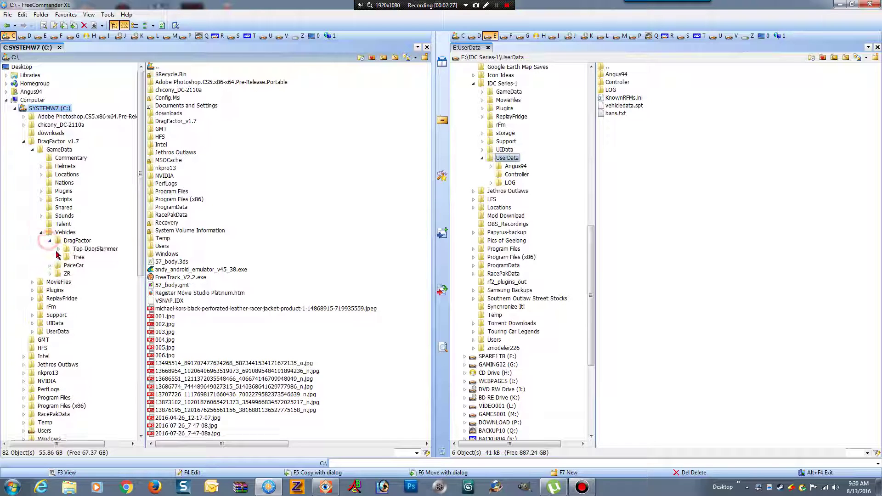
pyautogui.click(58, 249)
pyautogui.click(85, 115)
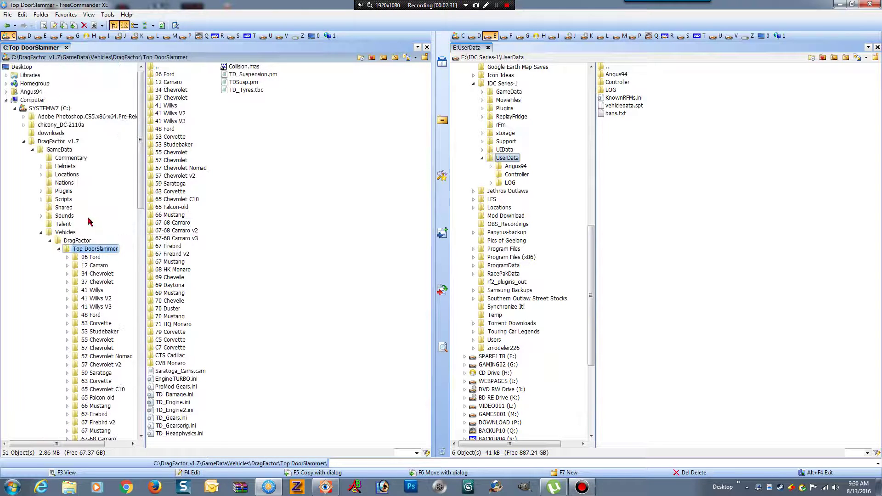
pyautogui.click(66, 175)
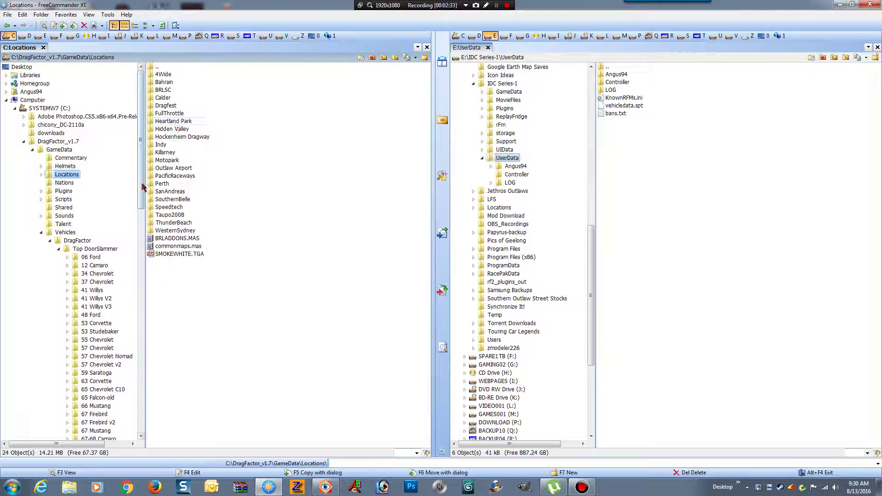
pyautogui.scroll(-4, 25, 173)
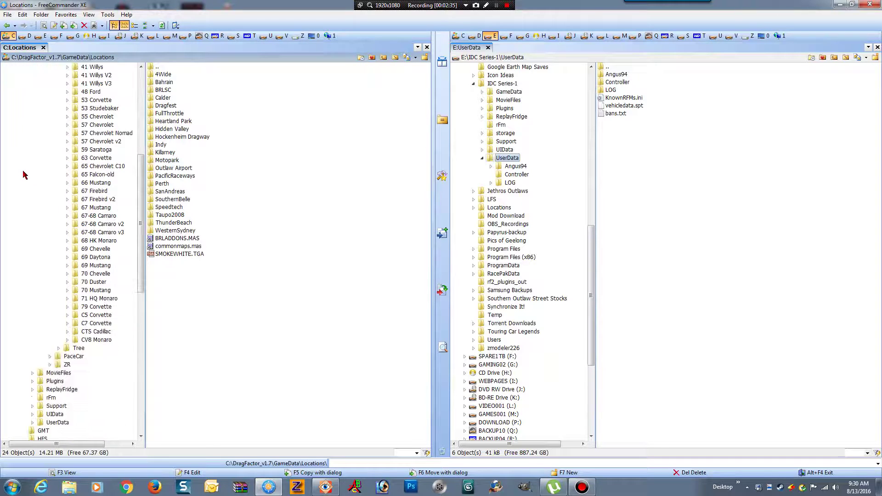
pyautogui.click(41, 133)
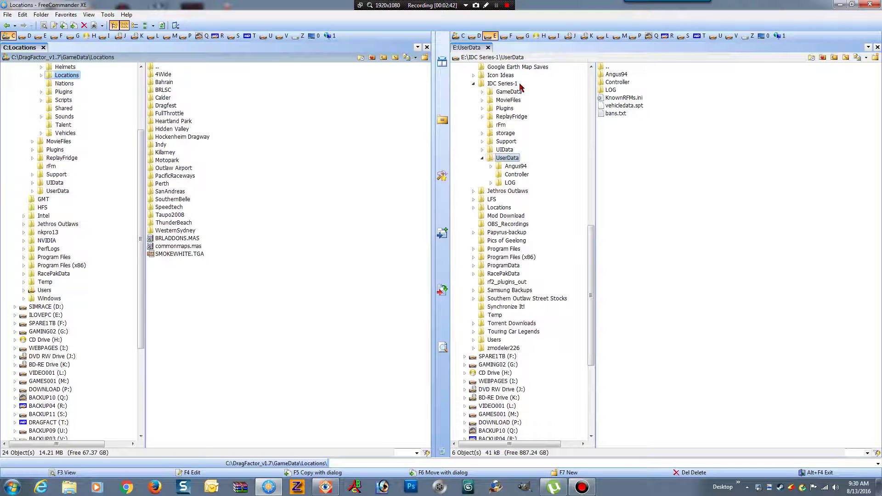
# - Copy the player profile folder from E:\IDC Series-1\UserData into C:\DragFactor_v1.7\UserData
pyautogui.click(615, 74)
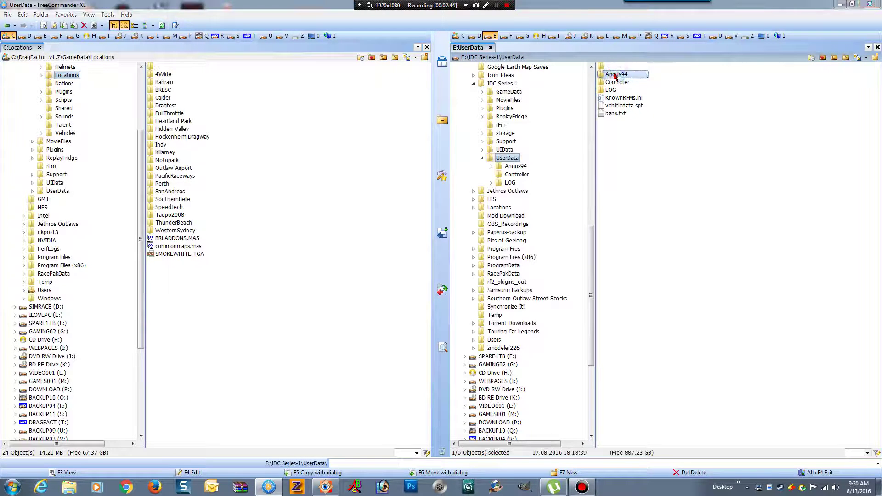
pyautogui.rightClick(615, 74)
pyautogui.click(642, 290)
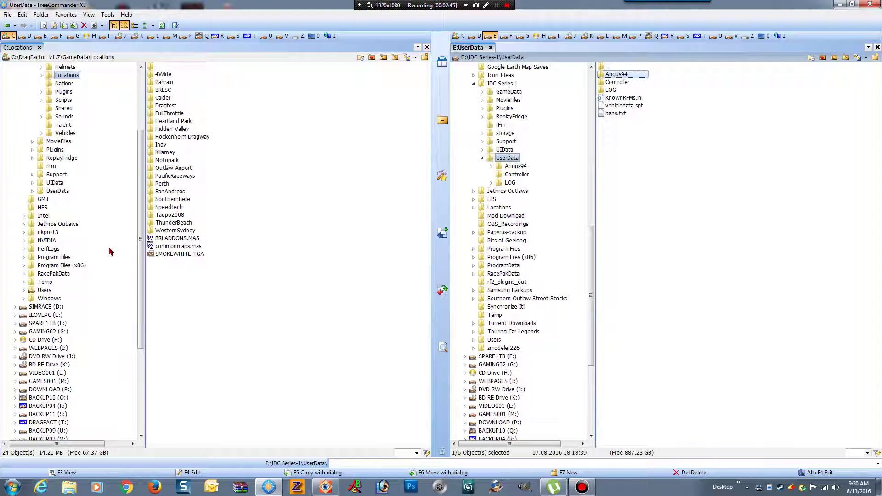
pyautogui.click(55, 191)
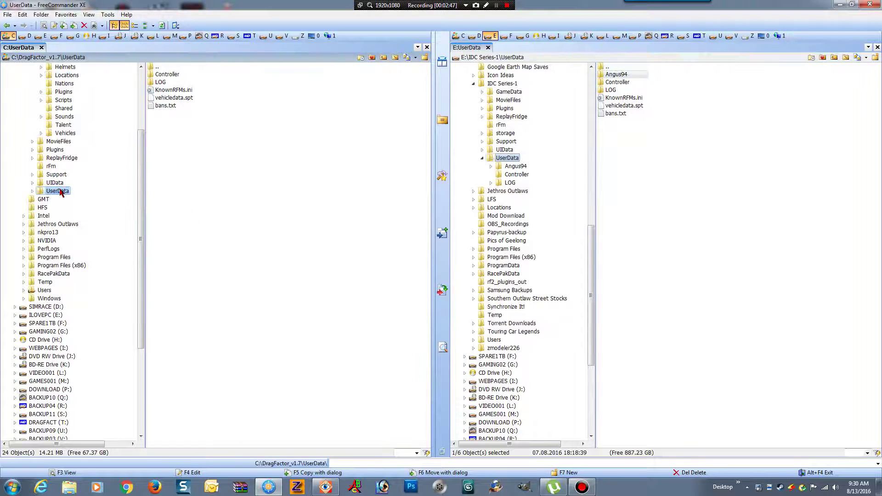
pyautogui.rightClick(58, 191)
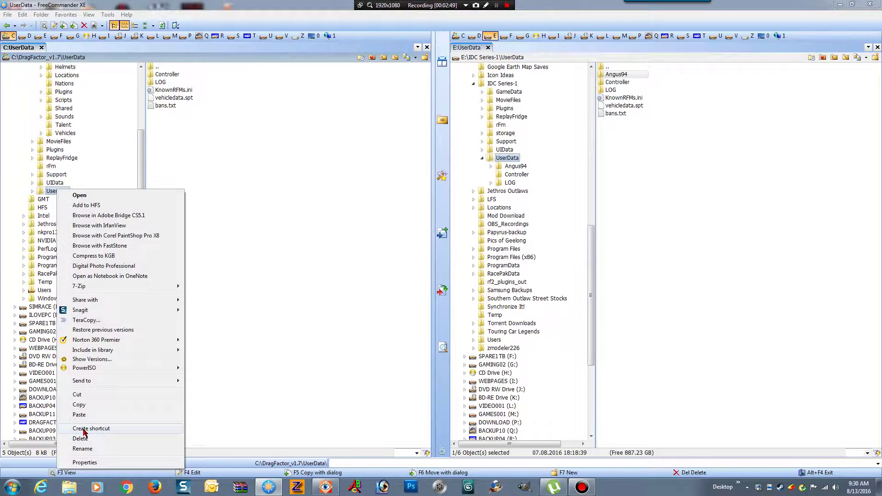
pyautogui.click(79, 415)
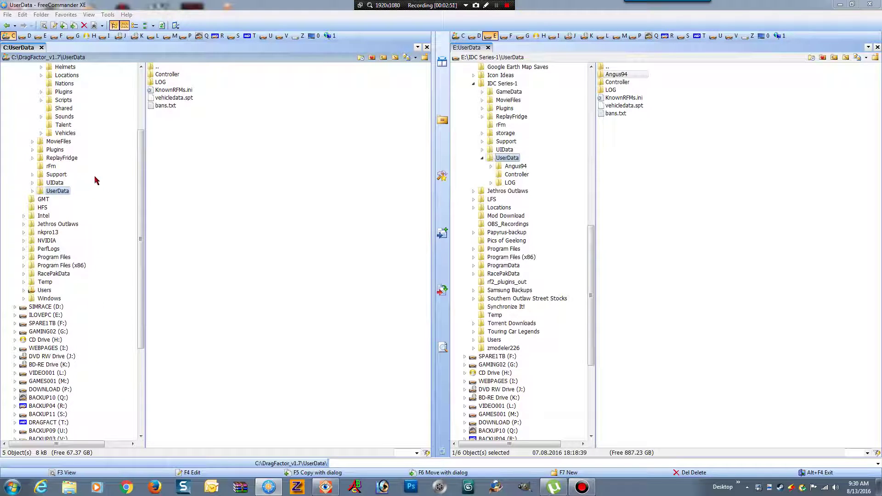
pyautogui.scroll(4, 87, 172)
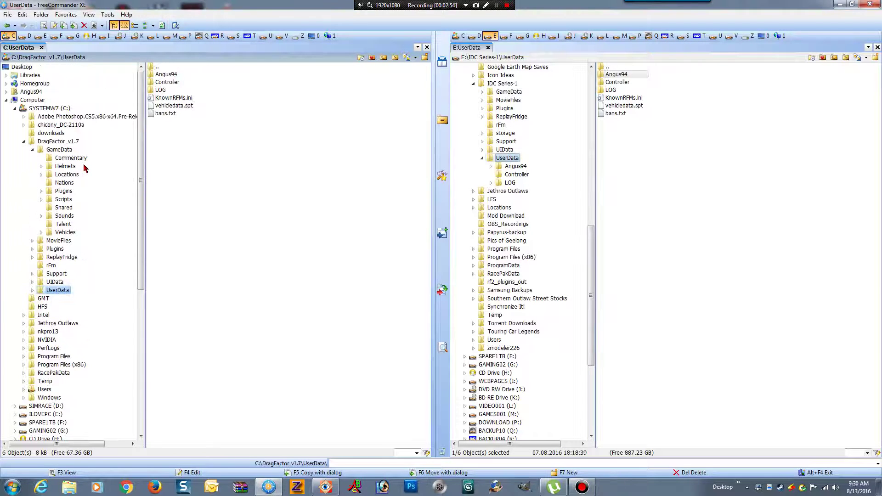
pyautogui.click(59, 141)
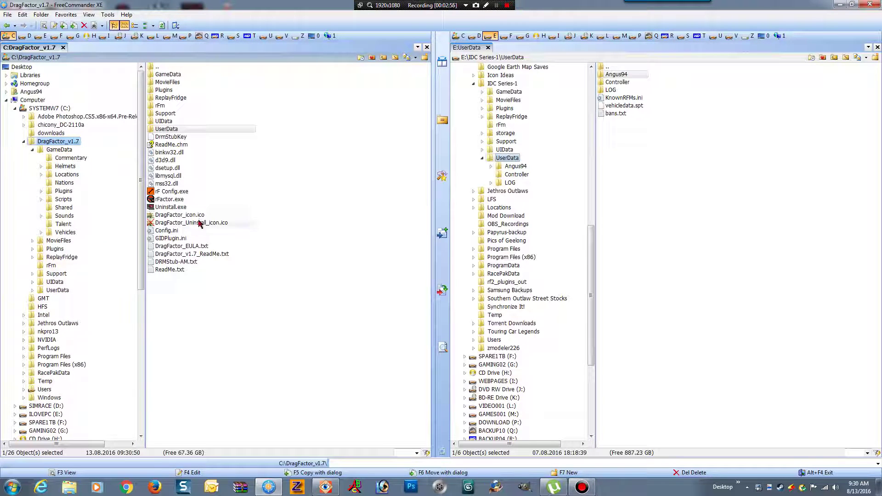
# - Accept the GTX 760, 1920 x 1080 video settings in rF Config, then launch rFactor.exe
pyautogui.doubleClick(186, 192)
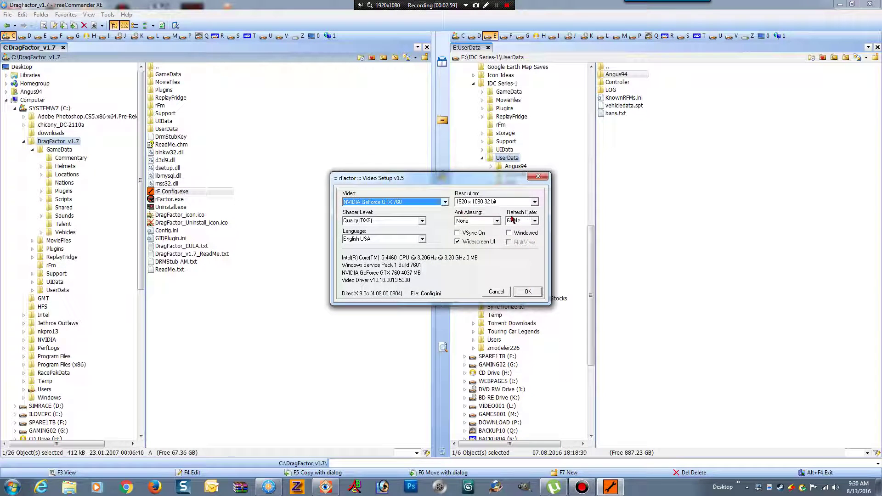
pyautogui.click(528, 293)
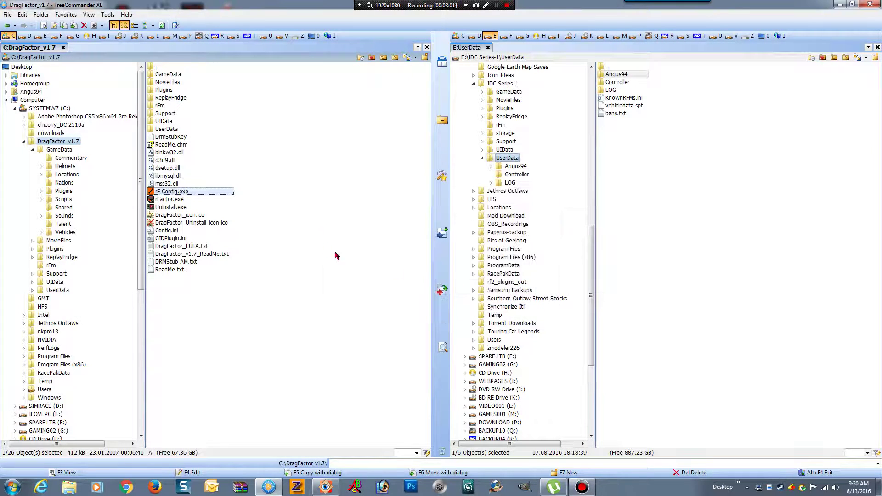
pyautogui.doubleClick(166, 199)
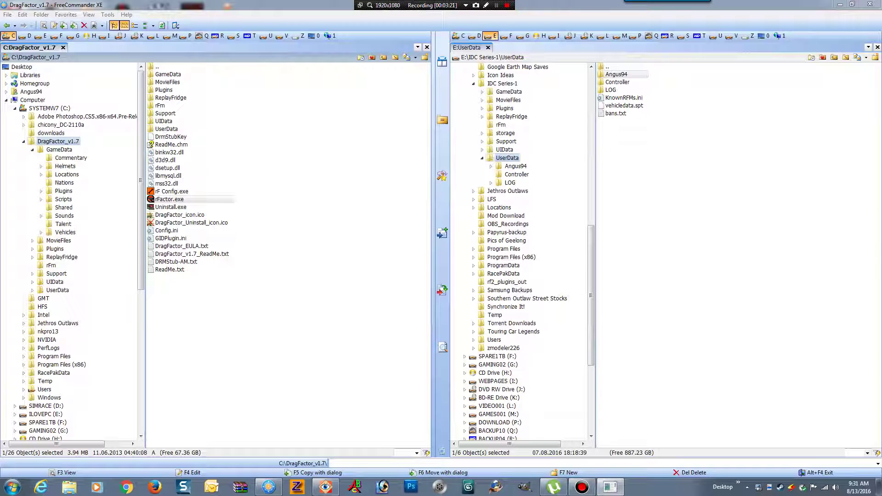
pyautogui.moveTo(553, 332); pyautogui.dragTo(419, 246)
pyautogui.click(271, 410)
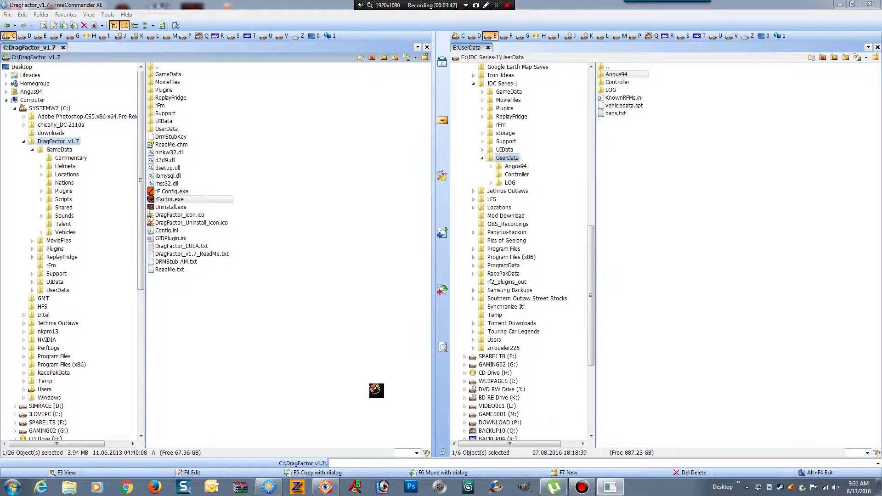
pyautogui.click(590, 194)
pyautogui.click(636, 168)
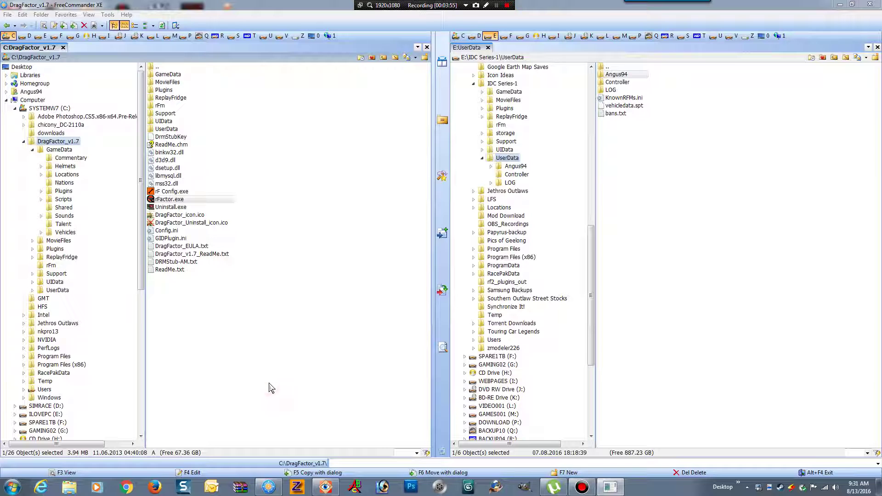
pyautogui.press('Return')
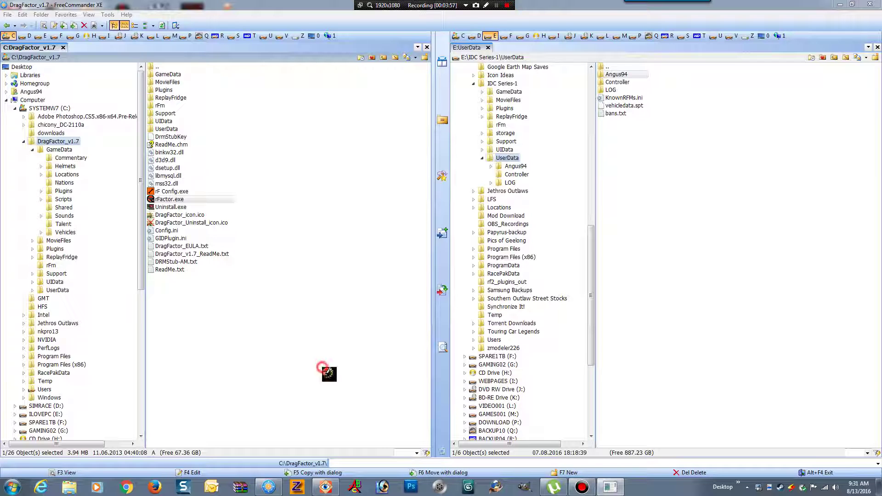